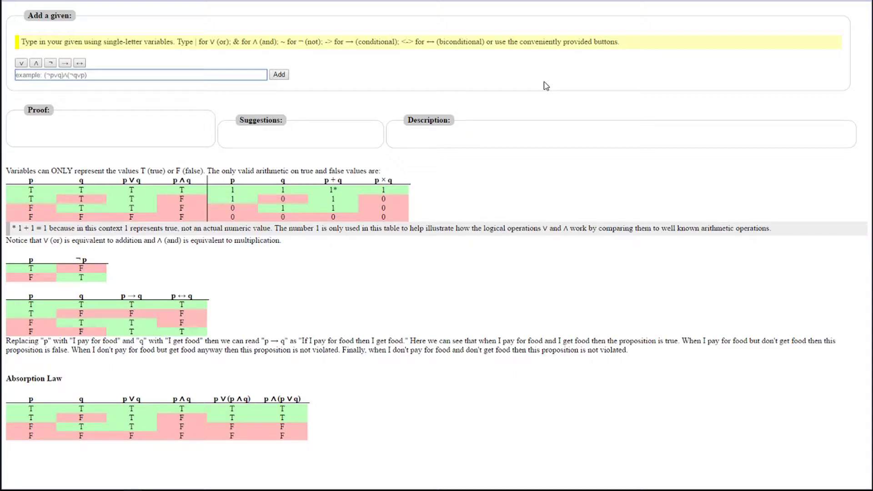
Add l→k and k→l to the proof as two separate givens.
type("l->k")
key("Return")
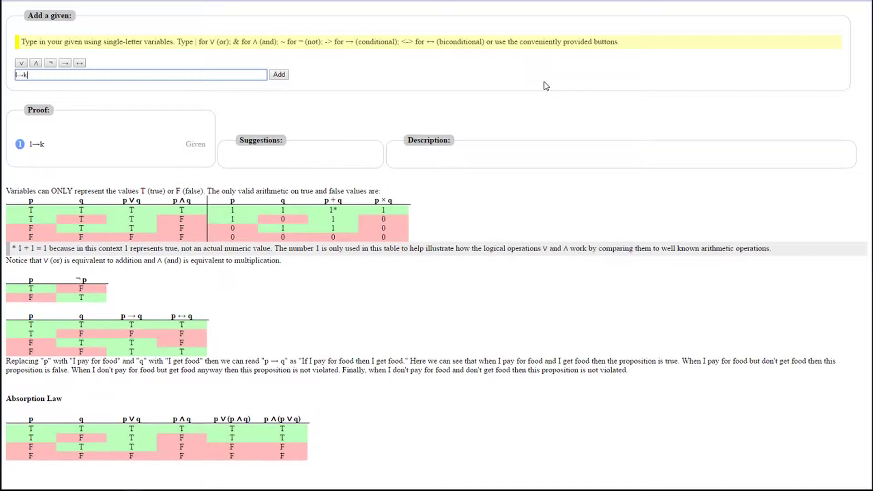
key("BackSpace")
key("BackSpace")
key("BackSpace")
type("k->")
type("l")
key("Return")
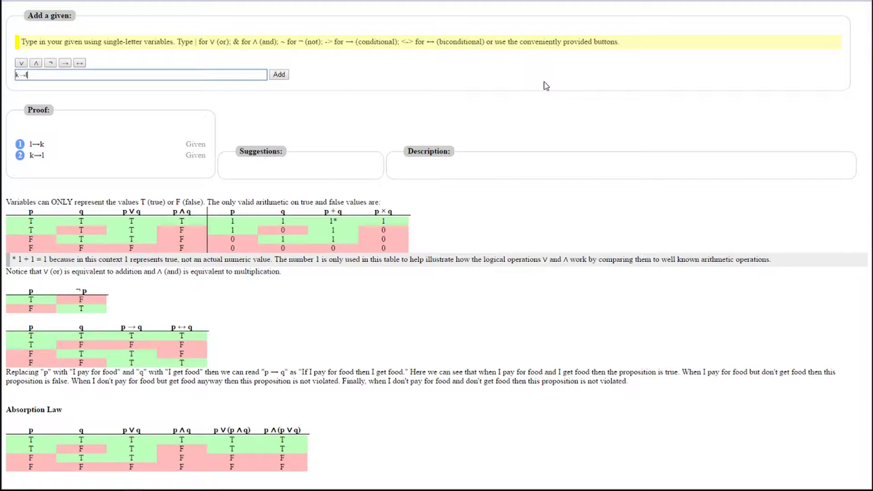
Derive k→k from the given k→l by Hypothetical Syllogism.
left_click(140, 155)
left_click(83, 155)
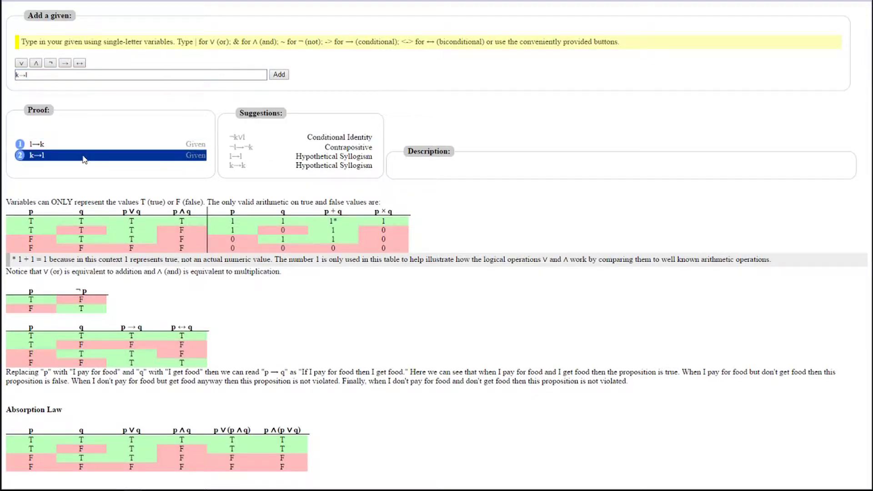
left_click(297, 183)
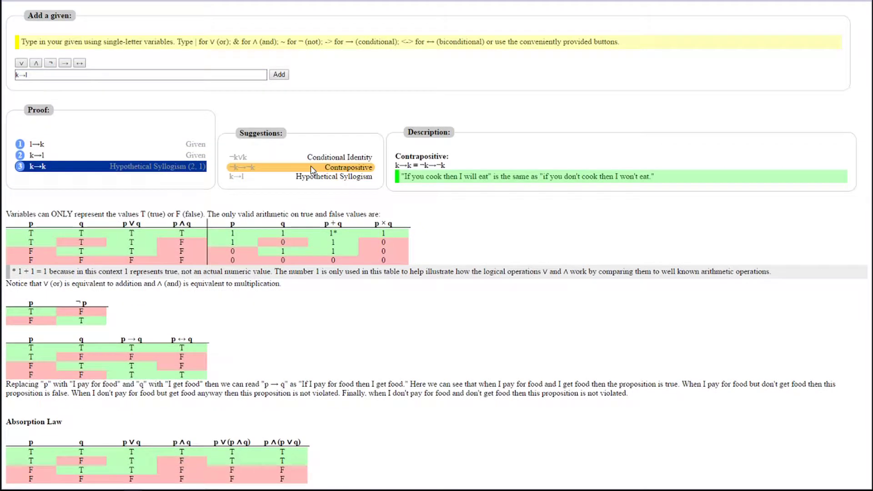
Rewrite k→k as ¬k∨k by Conditional Identity and reduce it to T by the Complement Law.
left_click(310, 162)
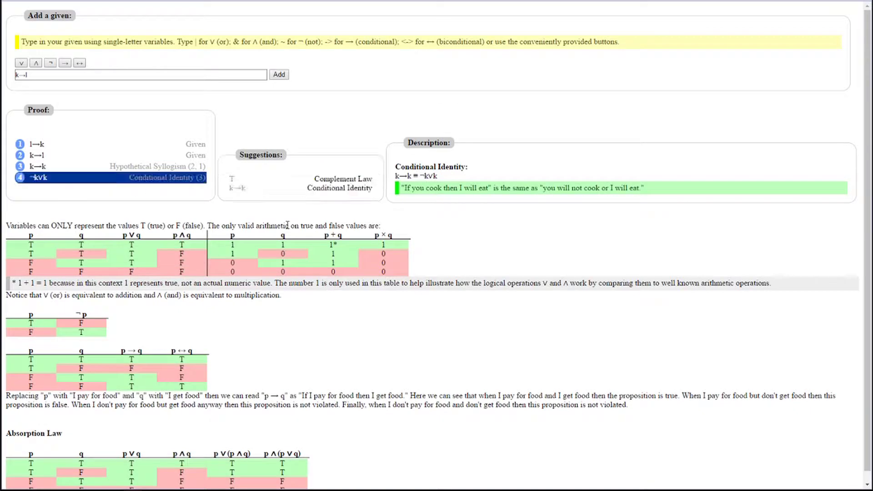
left_click(297, 179)
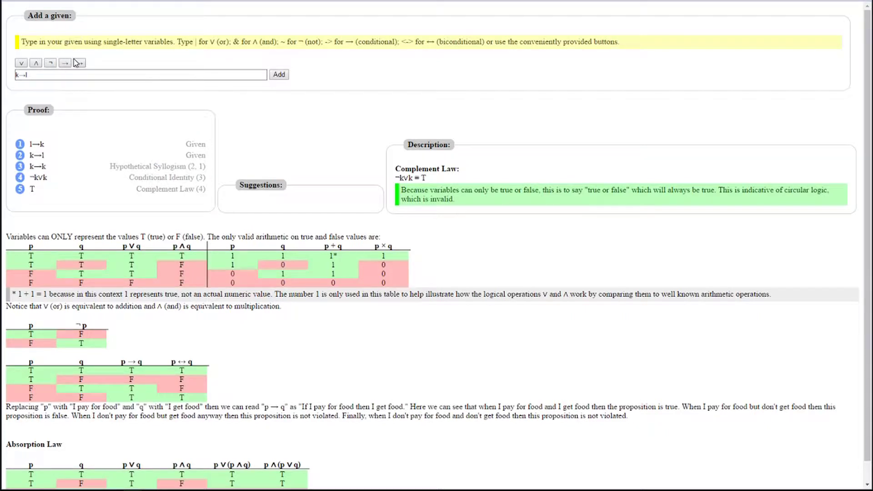
Add the given (l→k)∧(k→l) and convert it to l↔k by Conditional Identity.
left_click(43, 76)
key("BackSpace")
key("BackSpace")
key("BackSpace")
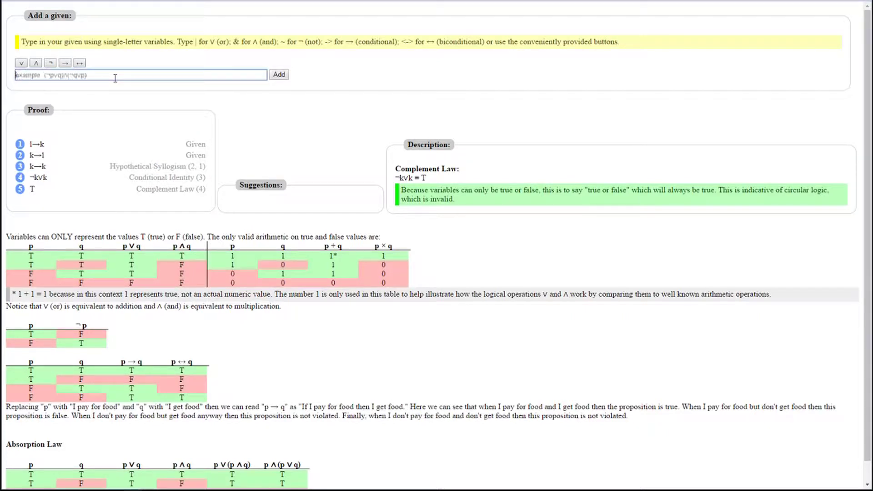
type("(l->k)&(k->l)")
key("Return")
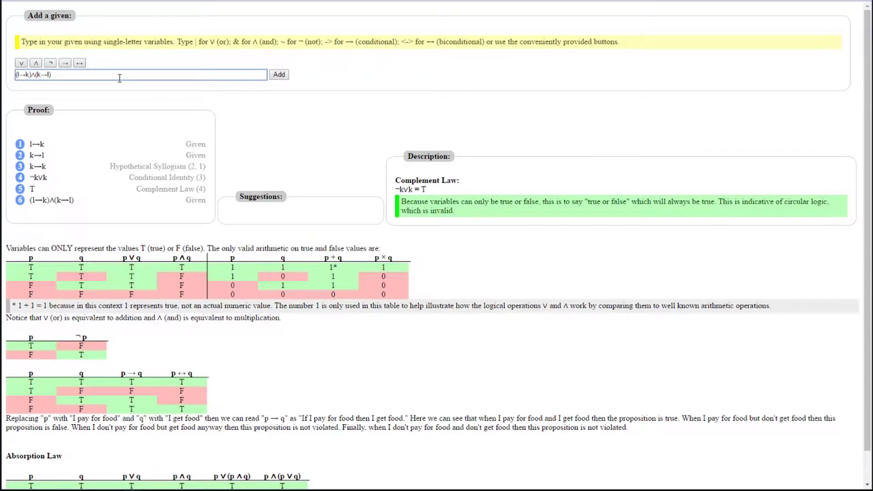
left_click(77, 205)
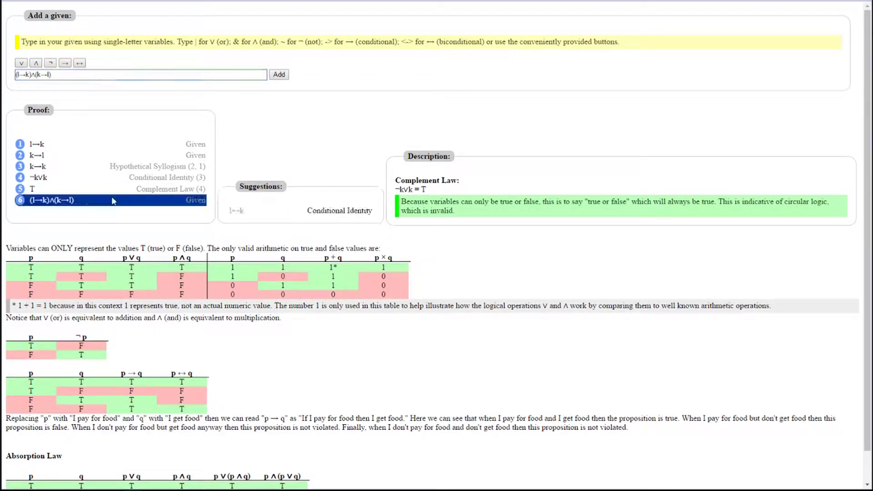
left_click(312, 212)
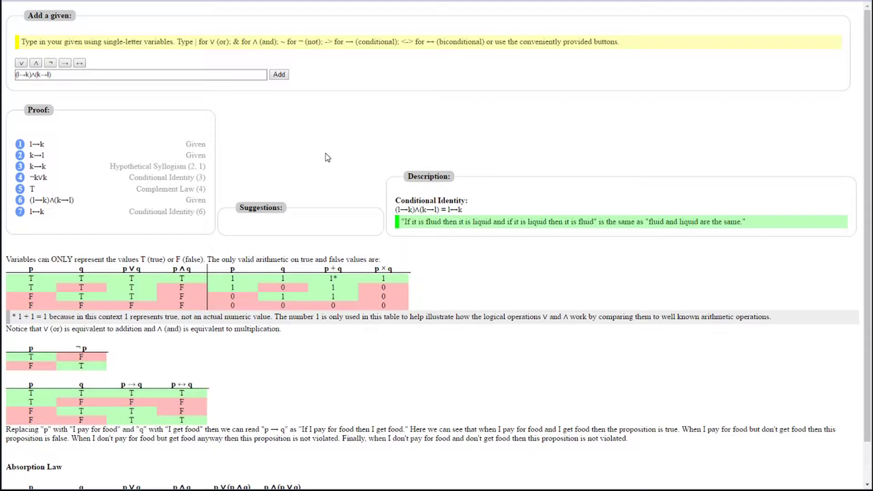
Change the entered expression to (s→o)∧(o→s), add it as a given, and convert it to s↔o by Conditional Identity.
left_click(48, 74)
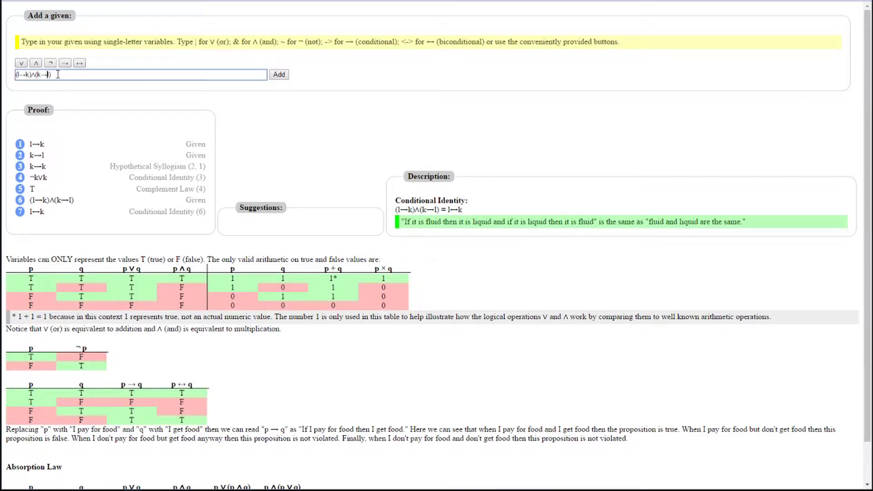
type("s")
key("BackSpace")
type("o")
key("Left")
key("Left")
key("Left")
key("Left")
key("BackSpace")
type("o")
key("BackSpace")
type("s")
key("Return")
left_click(113, 222)
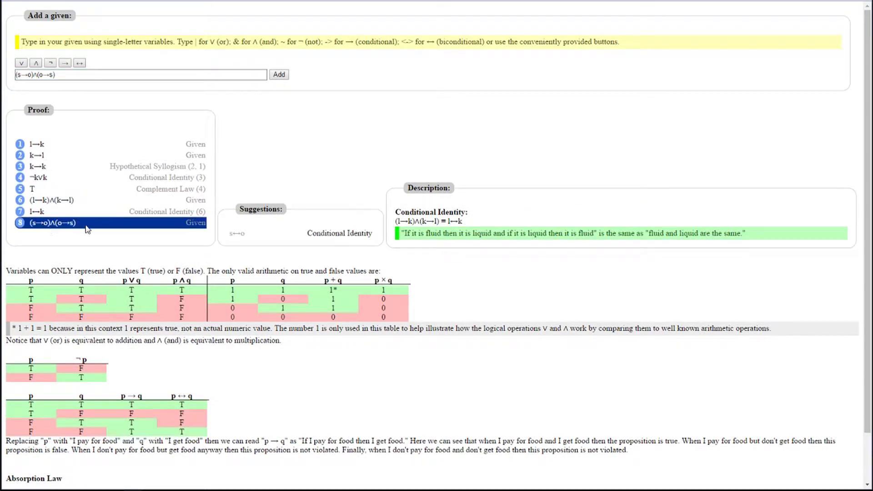
left_click(318, 237)
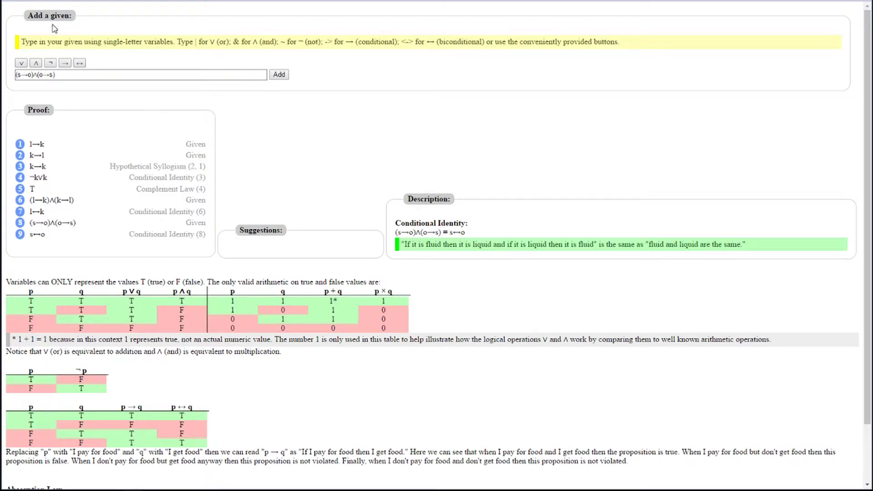
Reload the page to start an empty proof and add the givens a→f and f→o.
key("F5")
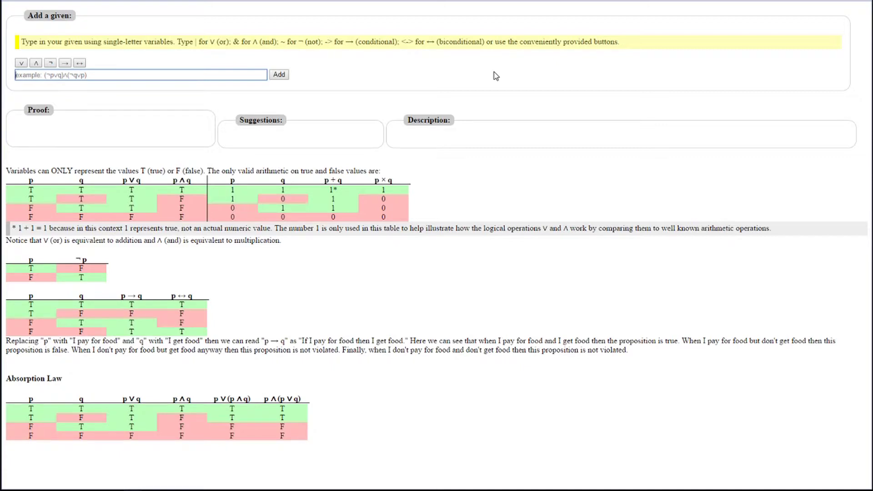
type("a->f")
key("Return")
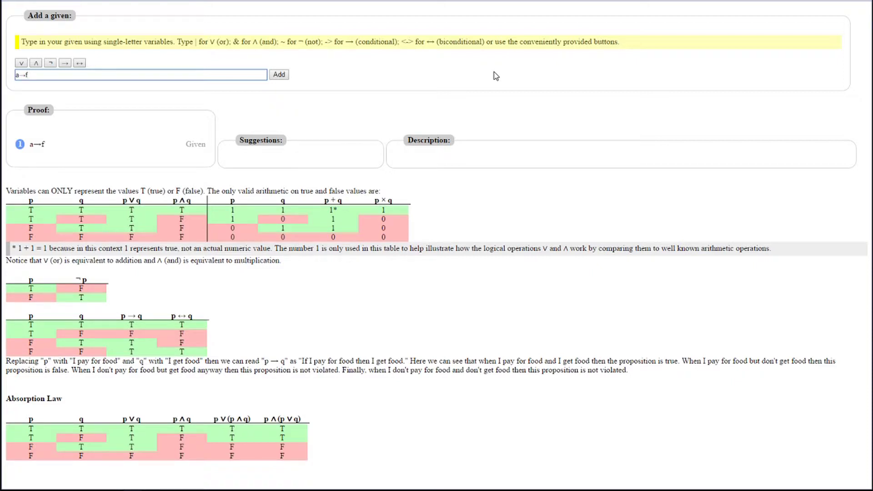
key("BackSpace")
key("BackSpace")
key("BackSpace")
type("f->o")
key("Return")
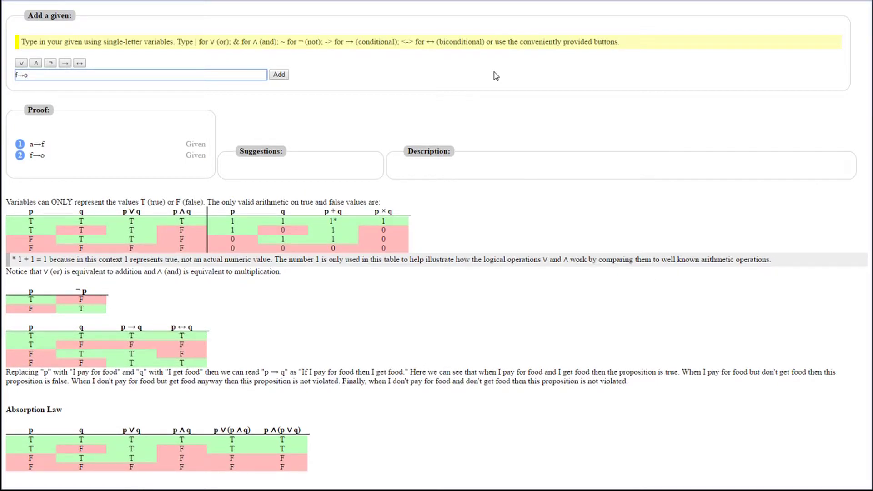